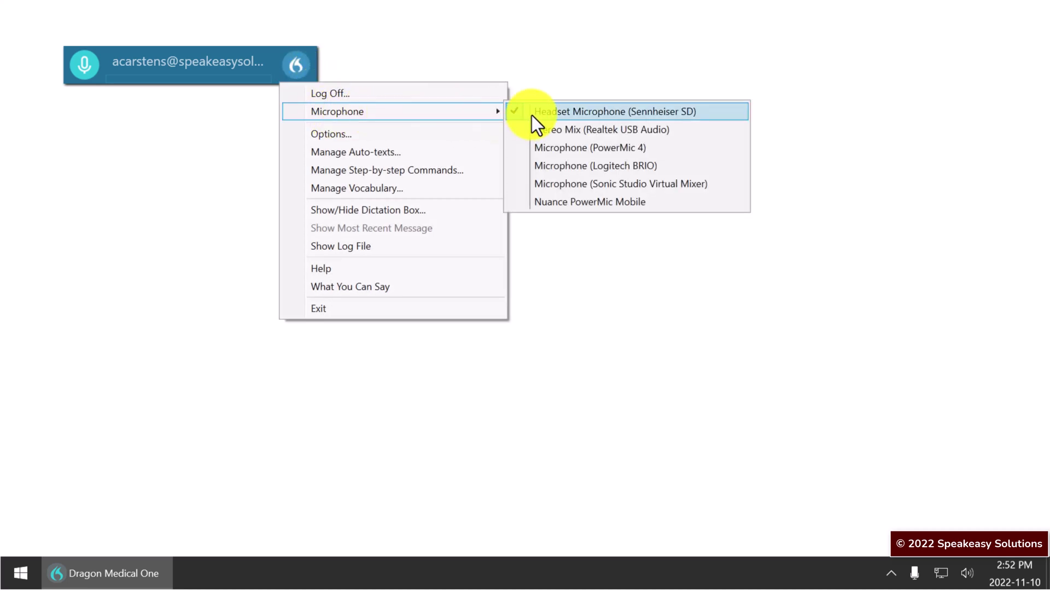
Step: Choose Microphone (PowerMic 4) from the DragonBar Microphone submenu
{"action": "left_click", "coordinate": [605, 149]}
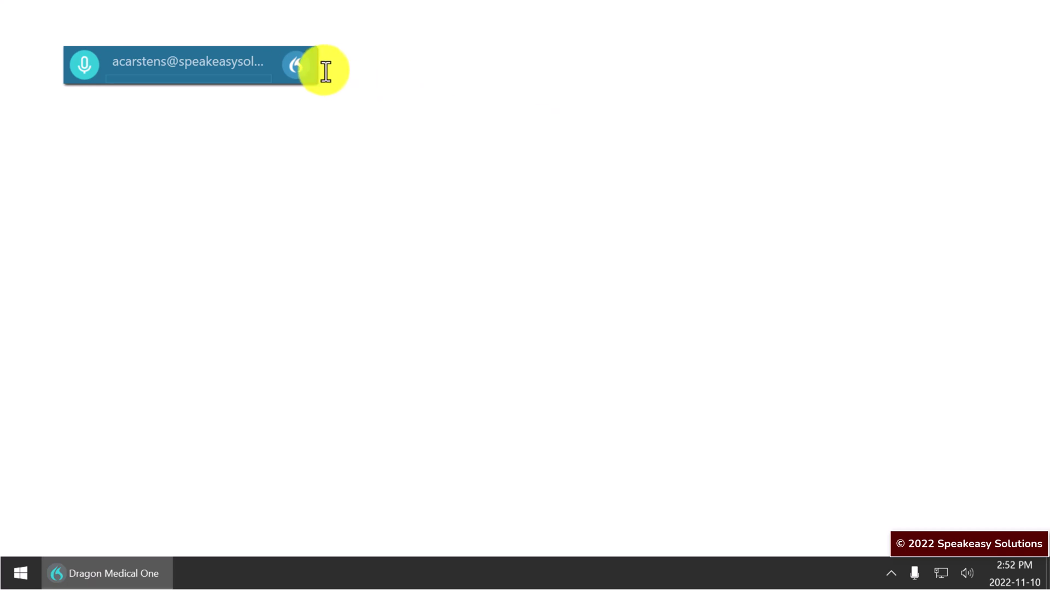
Step: Log off, then sign back in with Headset Microphone (Sennheiser SD) selected
{"action": "left_click", "coordinate": [302, 66]}
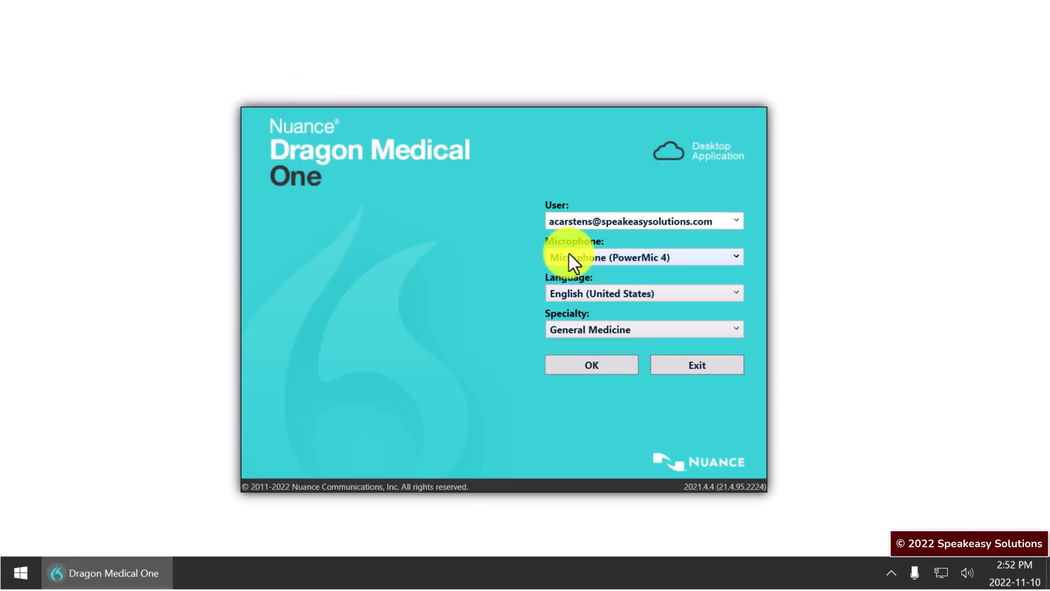
{"action": "left_click", "coordinate": [732, 254]}
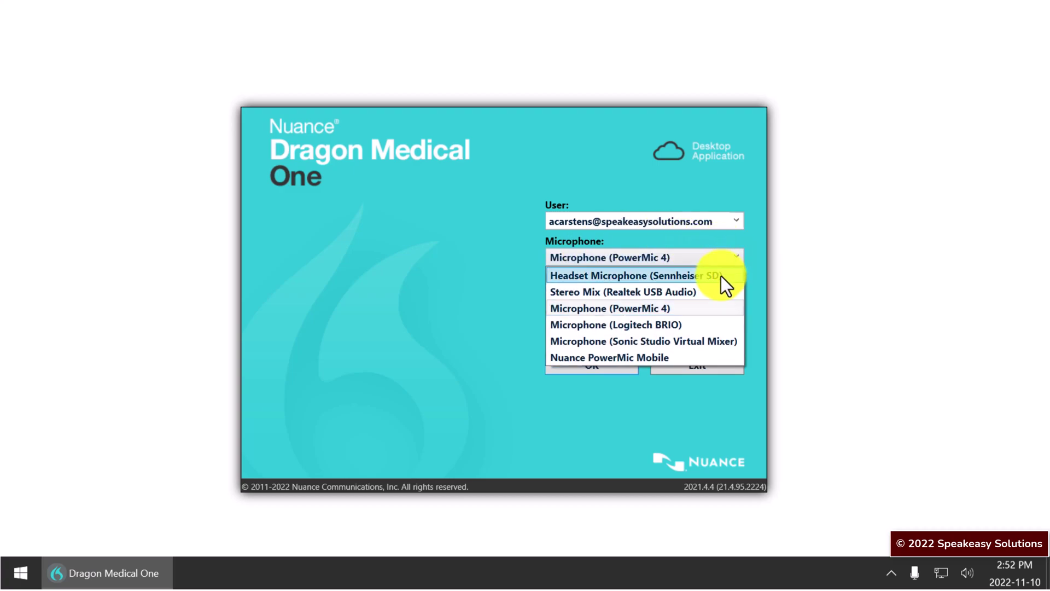
{"action": "left_click", "coordinate": [721, 276]}
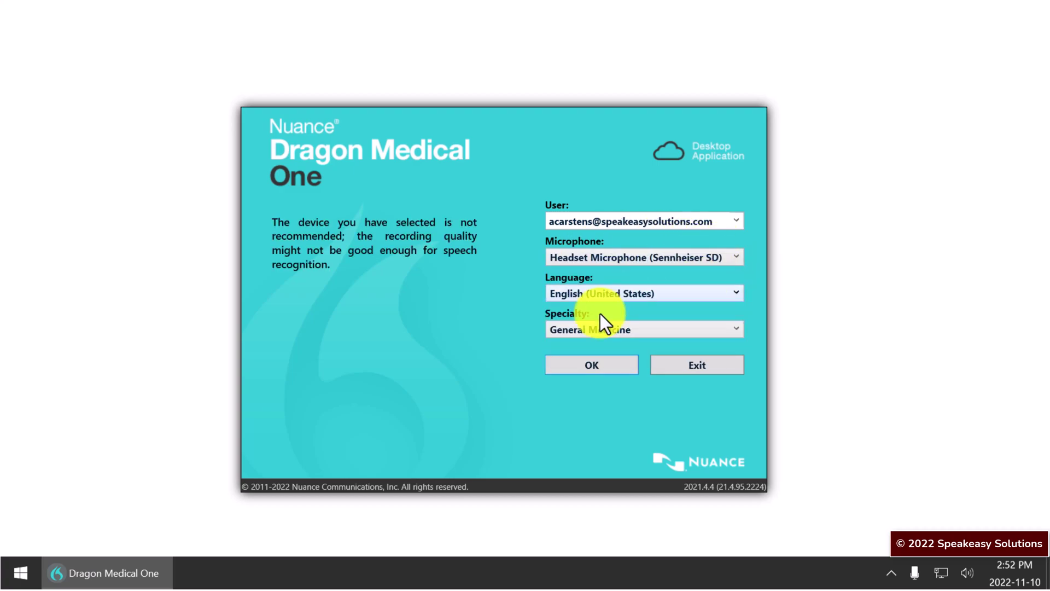
{"action": "left_click", "coordinate": [574, 363]}
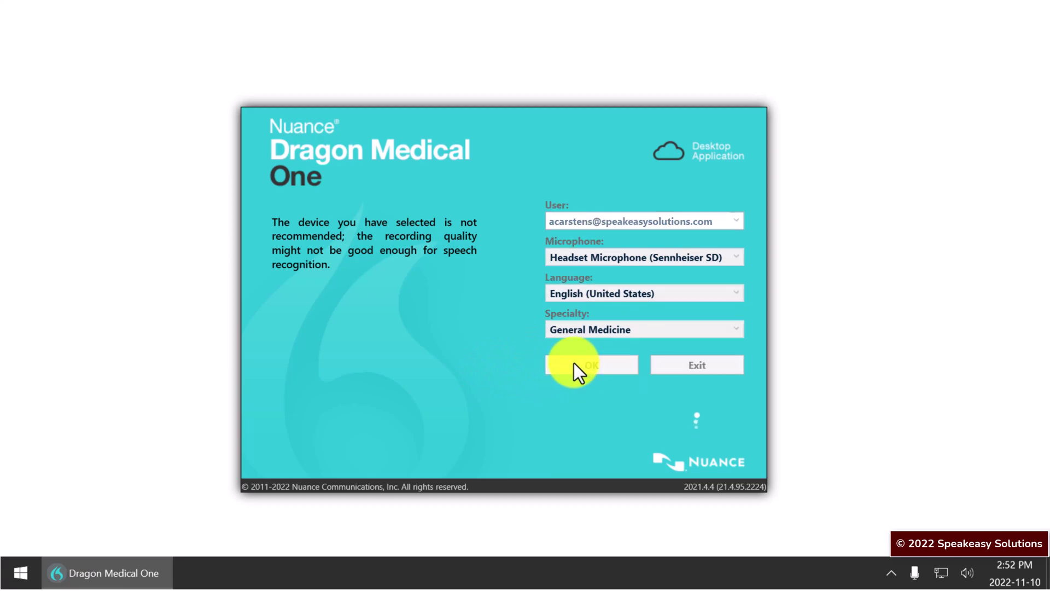